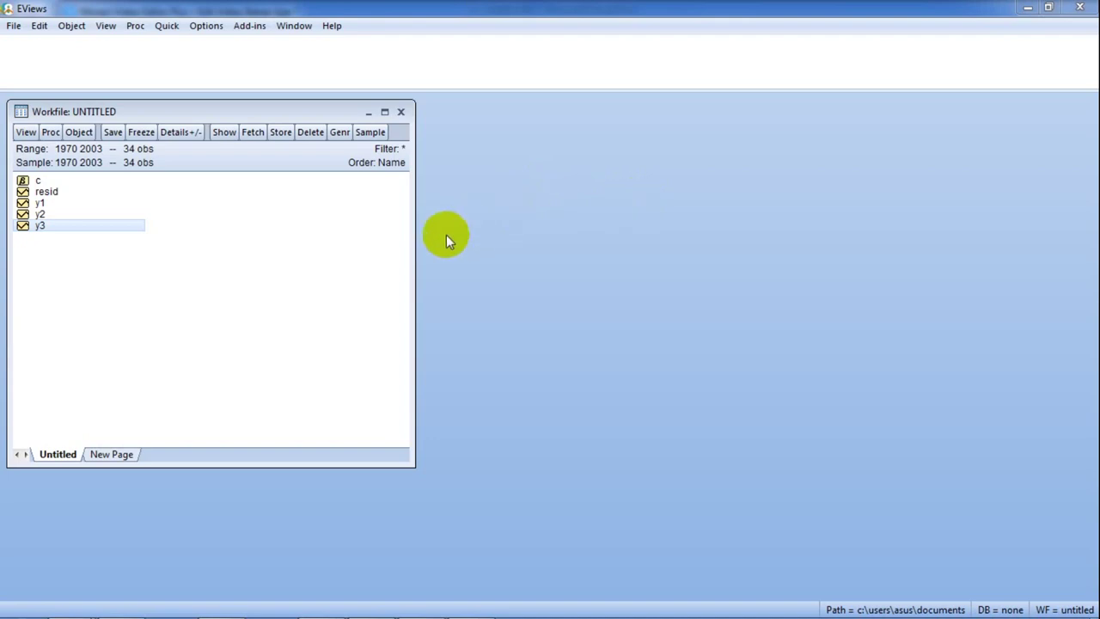
pyautogui.click(40, 203)
pyautogui.click(40, 214)
pyautogui.click(43, 227)
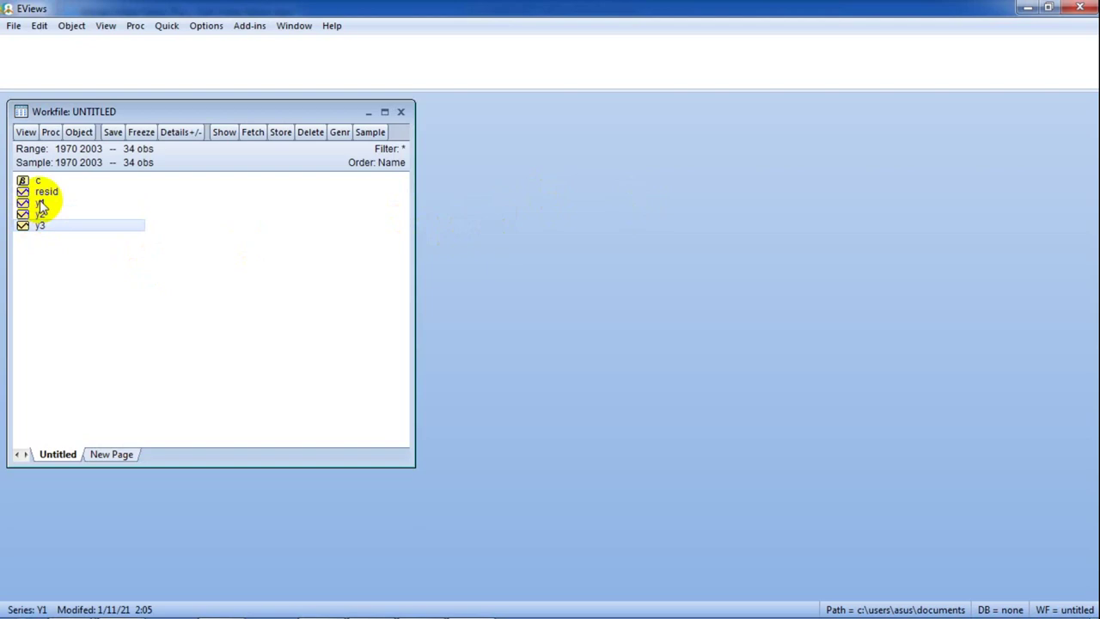
pyautogui.click(40, 204)
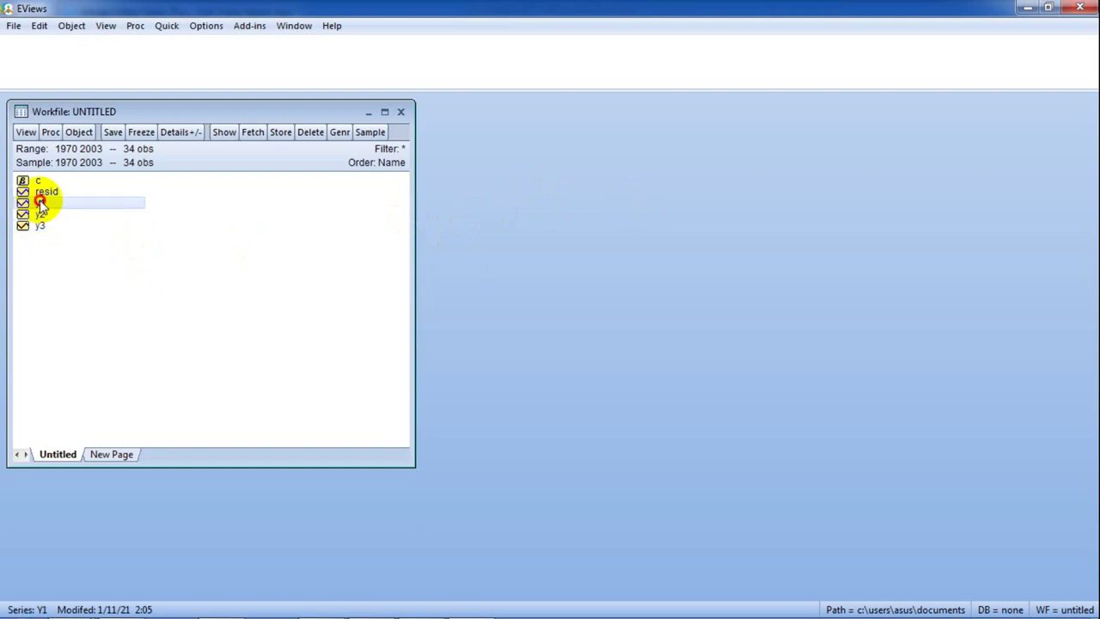
pyautogui.click(41, 215)
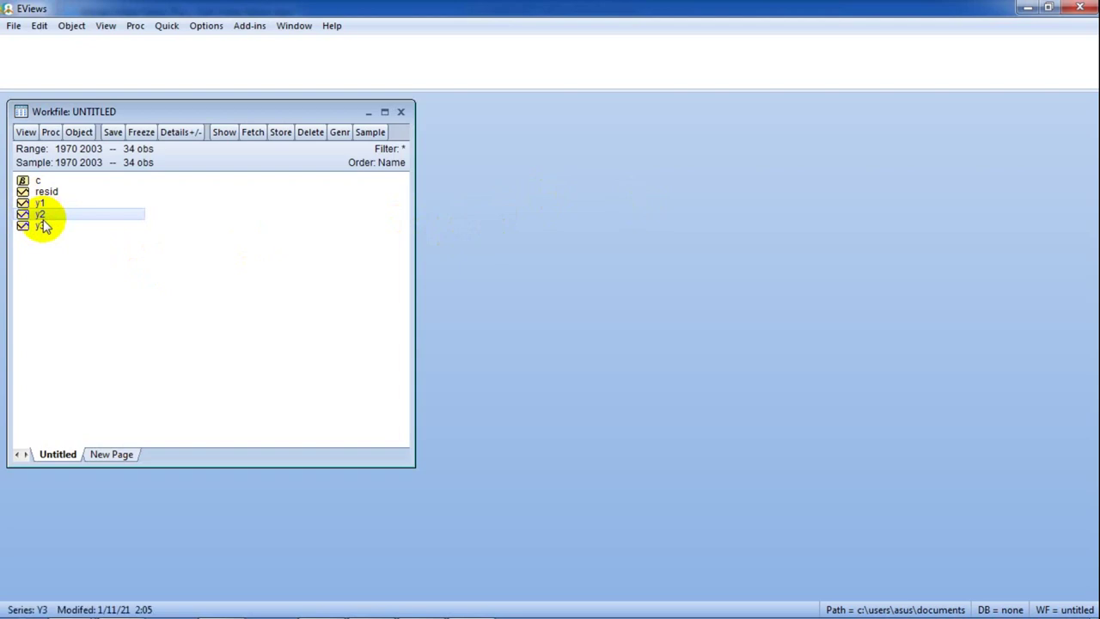
pyautogui.click(36, 226)
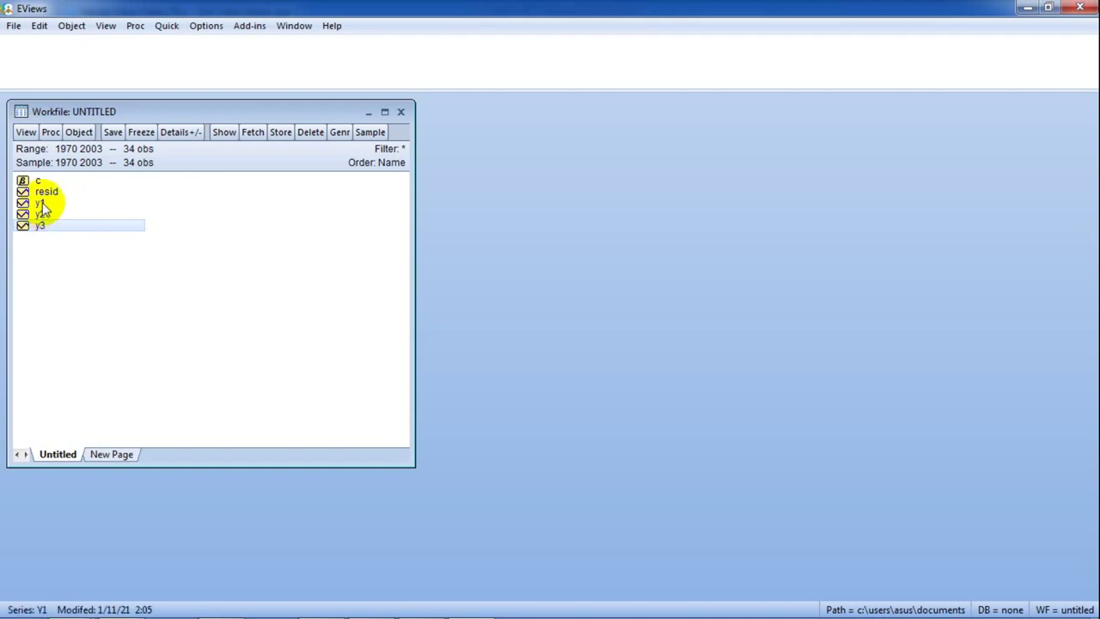
pyautogui.click(41, 204)
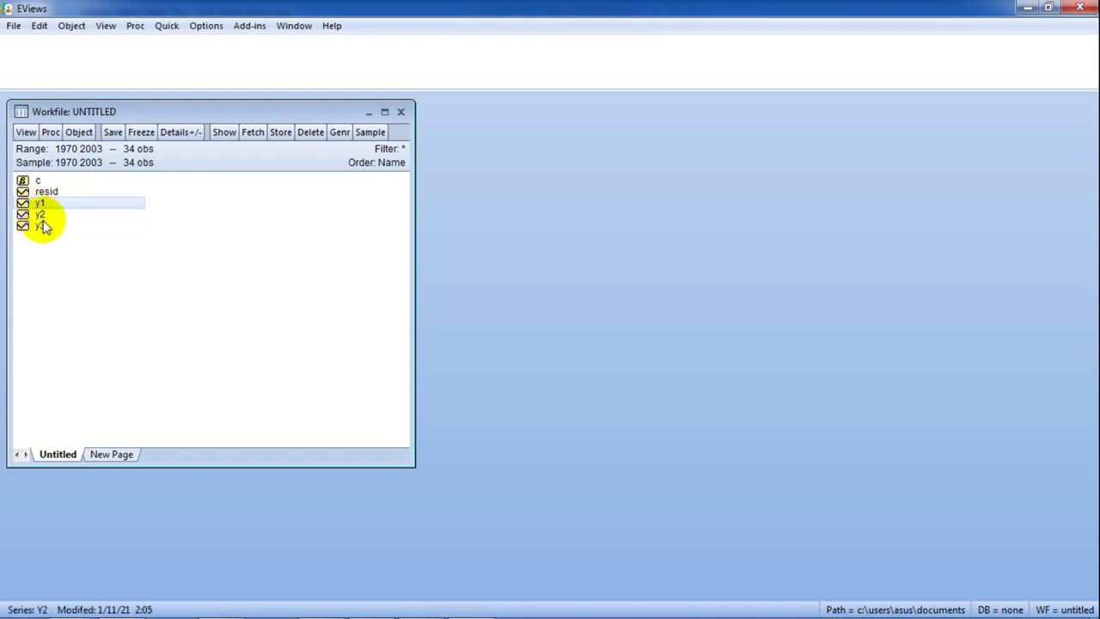
pyautogui.click(44, 226)
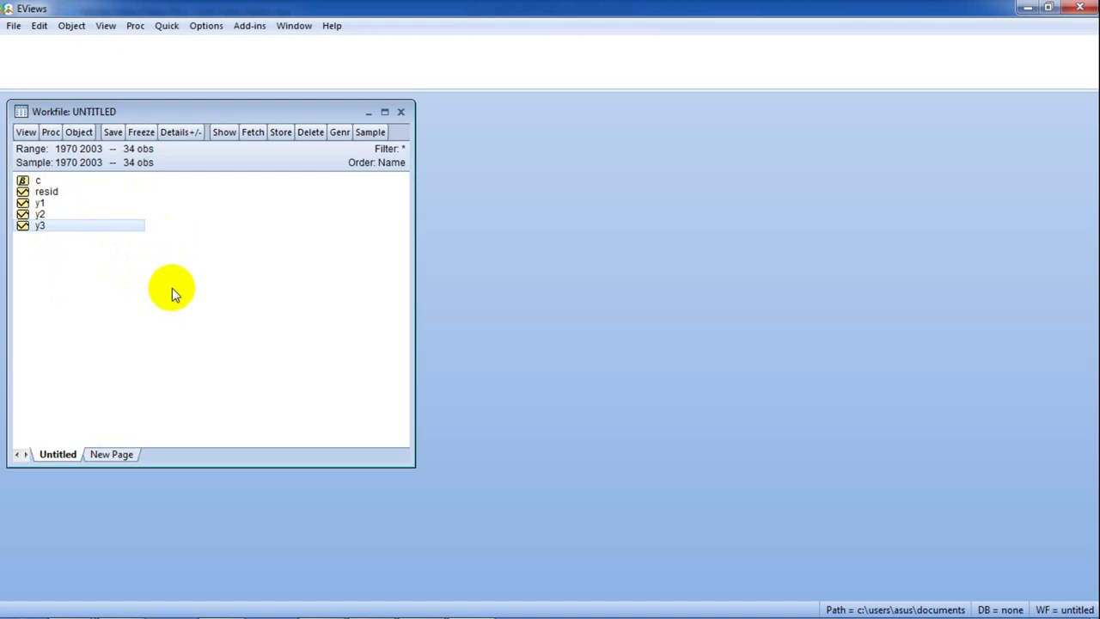
# - Start a VAR estimation of the Vector Error Correction type with y1, y2 and y3 as endogenous variables
pyautogui.click(167, 26)
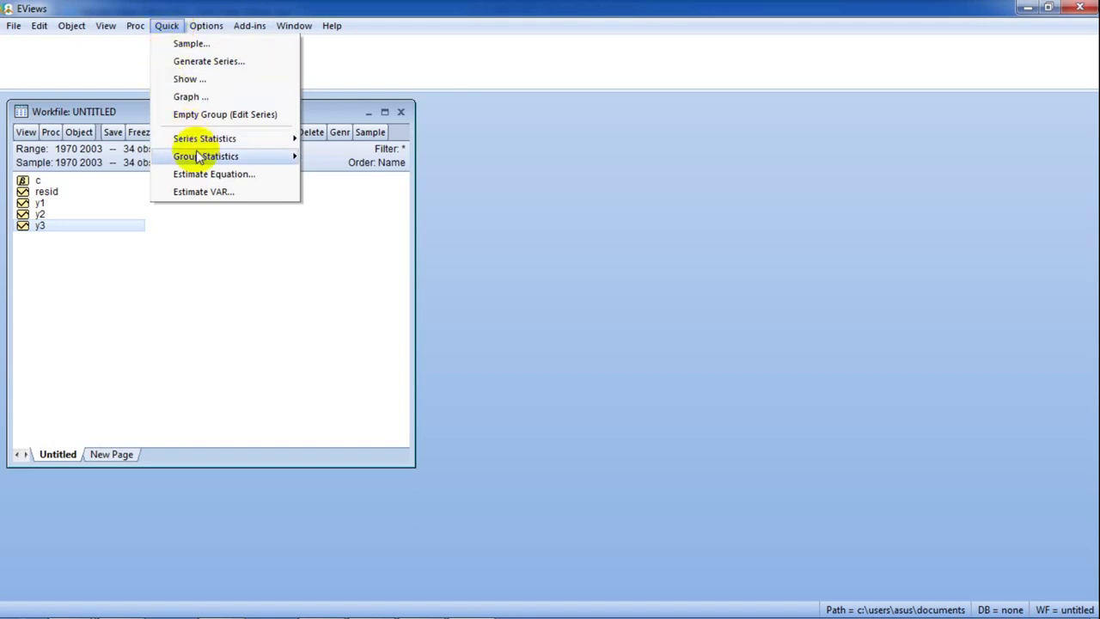
pyautogui.click(259, 194)
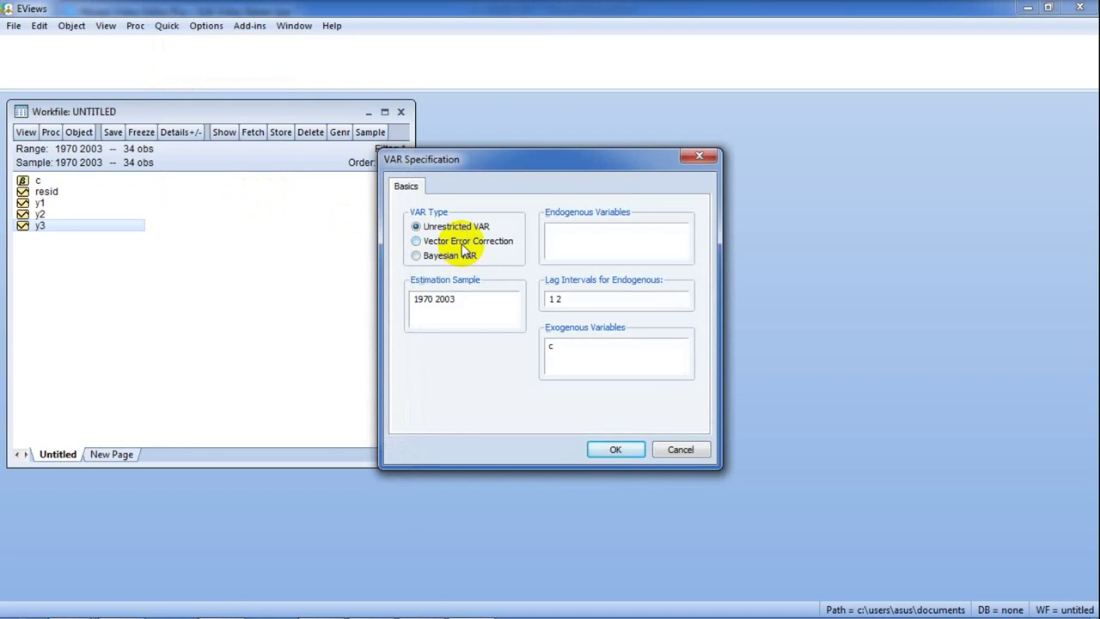
pyautogui.click(464, 247)
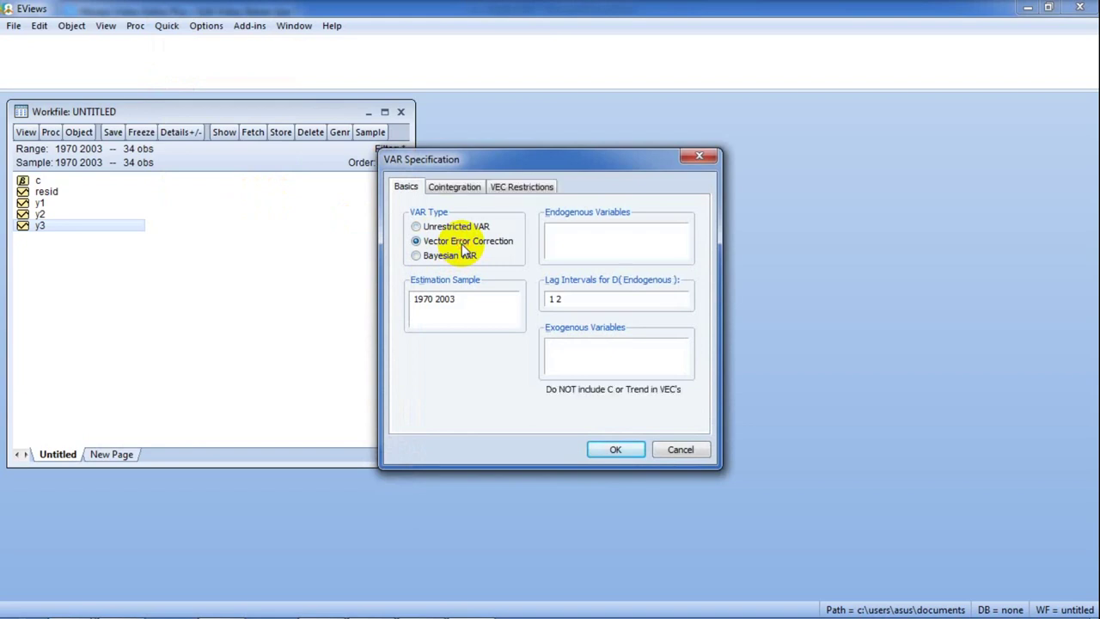
pyautogui.click(592, 246)
pyautogui.write('y1 y2 y3')
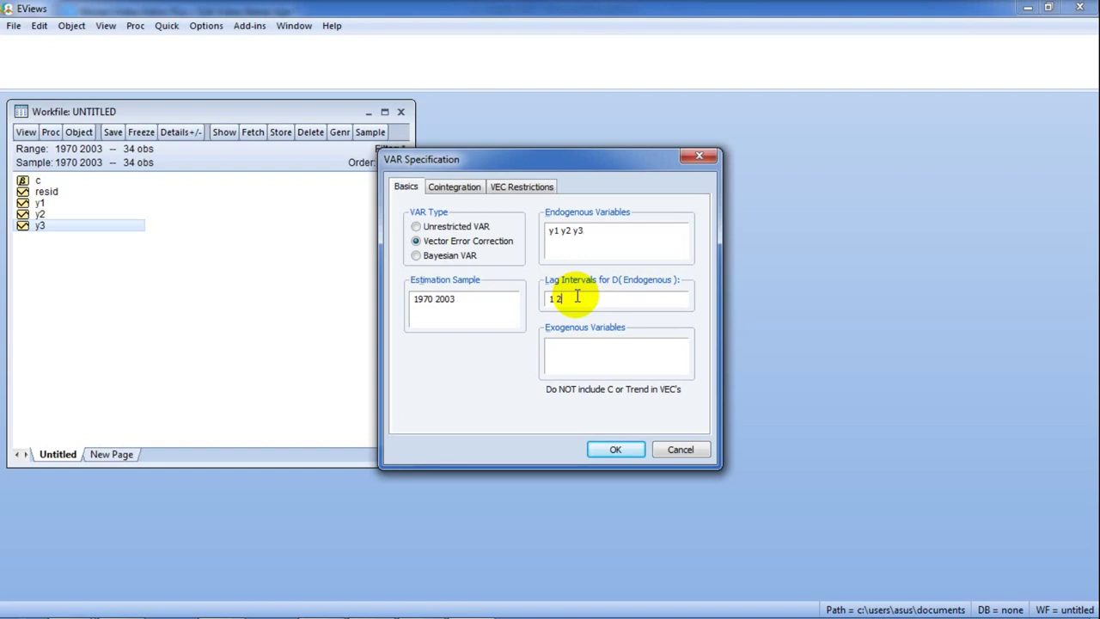
# - Set the lag intervals for the differenced endogenous variables to 1 6 and estimate the model
pyautogui.press('BackSpace')
pyautogui.write('4')
pyautogui.press('BackSpace')
pyautogui.write('6')
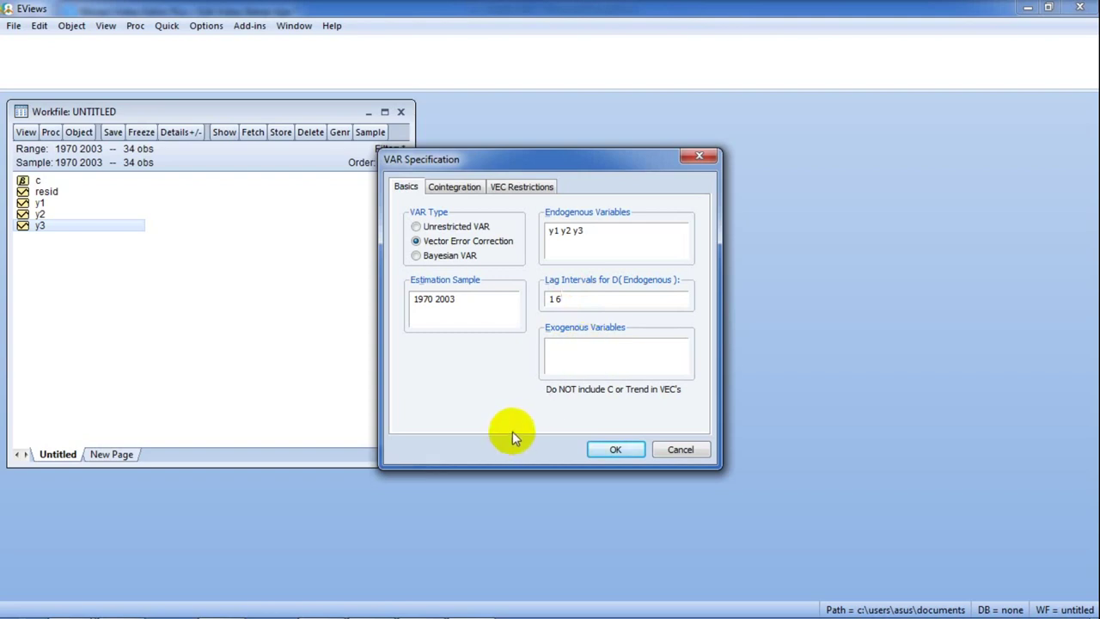
pyautogui.click(617, 449)
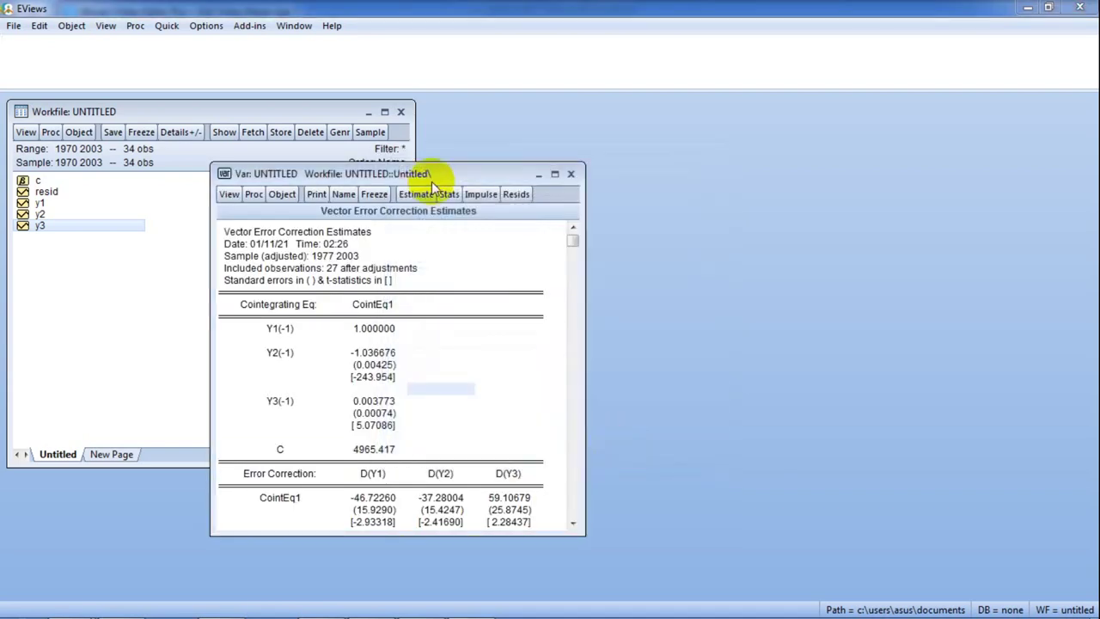
# - Place the estimates window beside the workfile and examine the cointegrating equation and error correction coefficients
pyautogui.moveTo(465, 180); pyautogui.dragTo(678, 116)
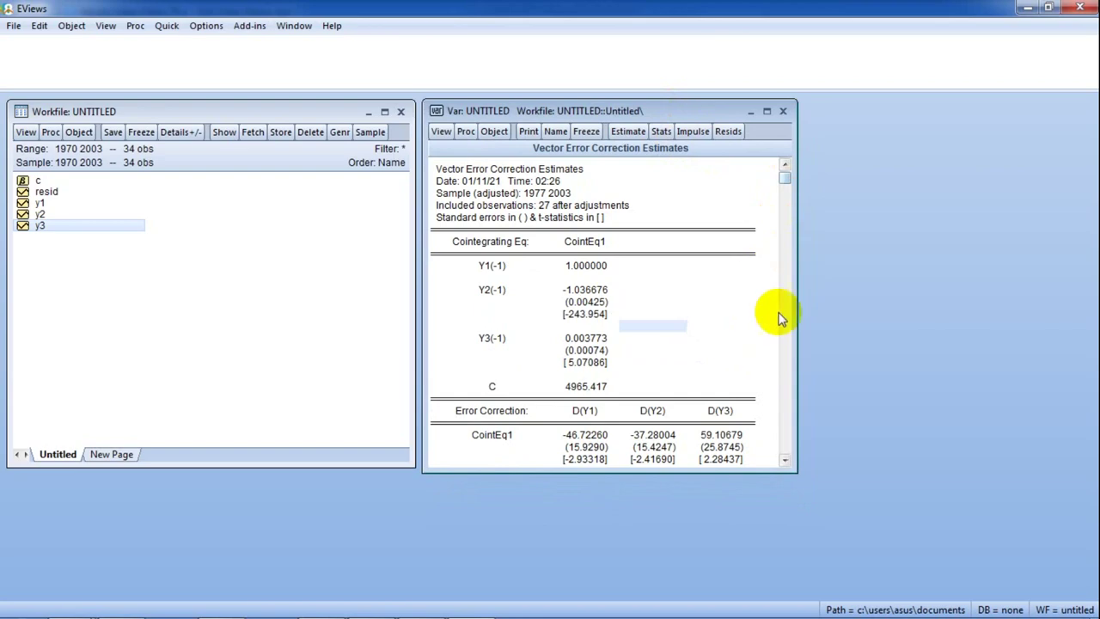
pyautogui.moveTo(786, 188); pyautogui.dragTo(809, 234)
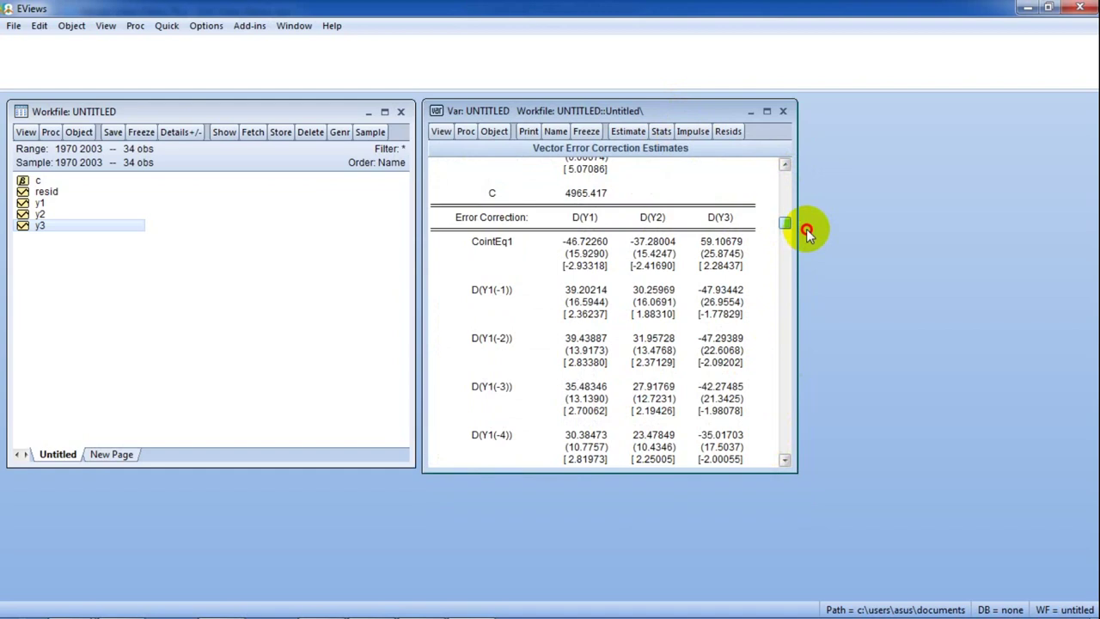
pyautogui.moveTo(806, 228); pyautogui.dragTo(807, 229)
pyautogui.scroll(5, 806, 229)
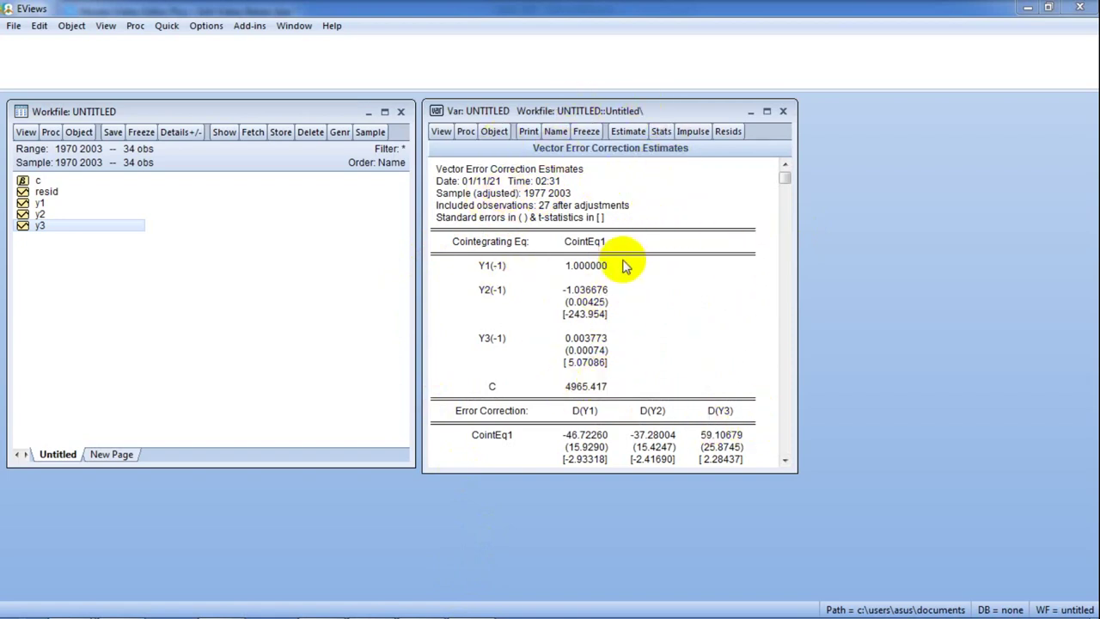
# - Show the model's impulse responses as multiple graphs, with y1, y2 and y3 as impulses and responses over 10 periods
pyautogui.click(441, 133)
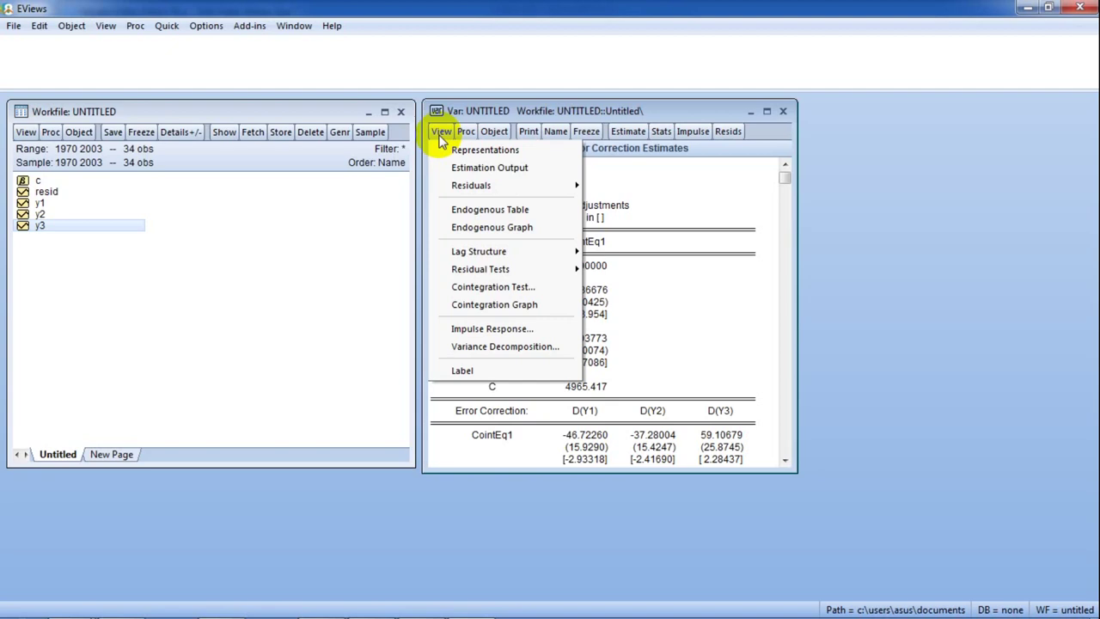
pyautogui.click(548, 331)
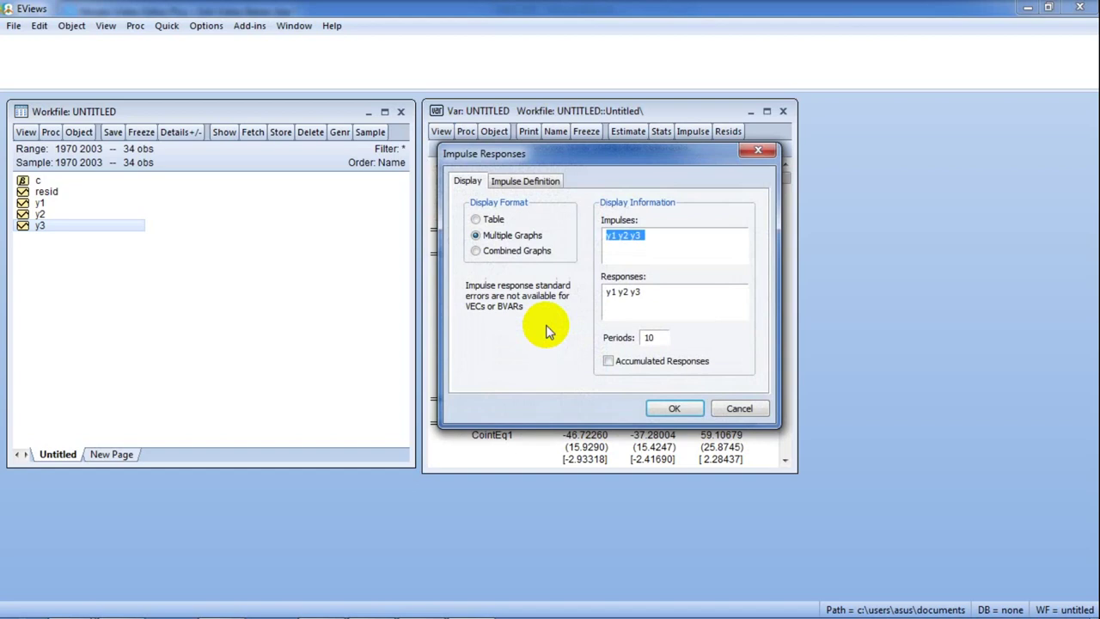
pyautogui.click(659, 293)
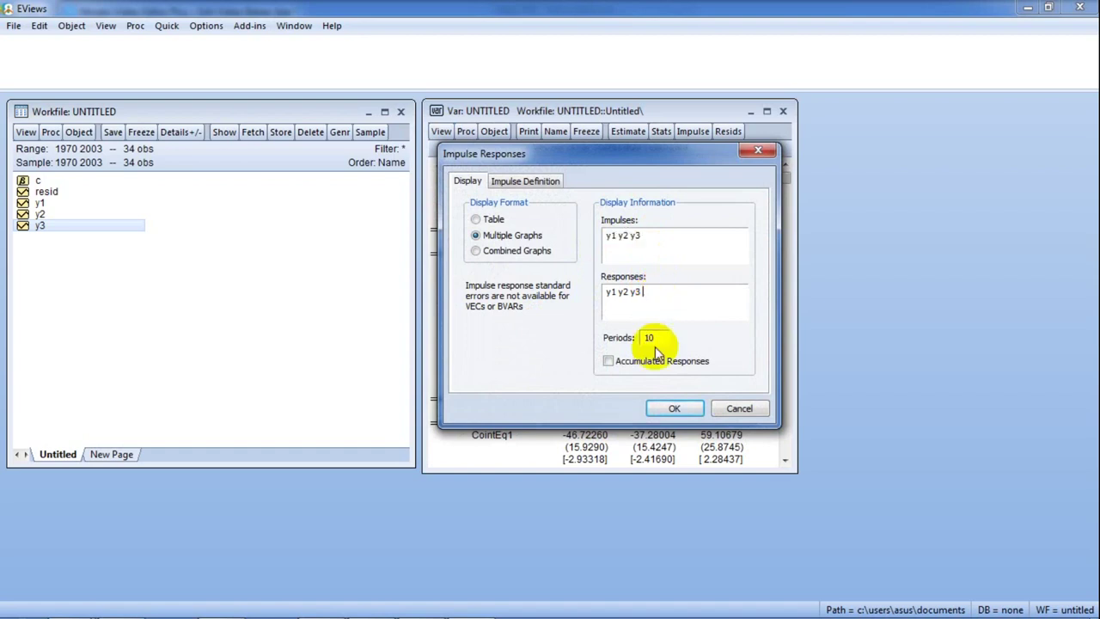
pyautogui.click(675, 409)
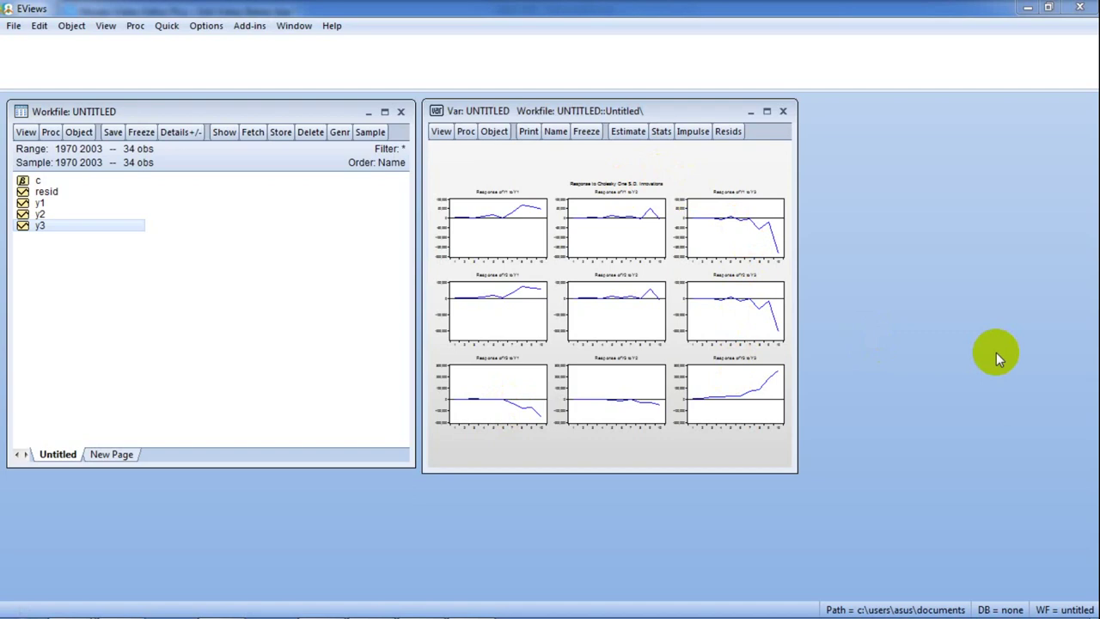
# - Show the variance decomposition of y1, y2 and y3 as multiple graphs over 10 periods, using Cholesky decomposition without standard errors
pyautogui.click(436, 135)
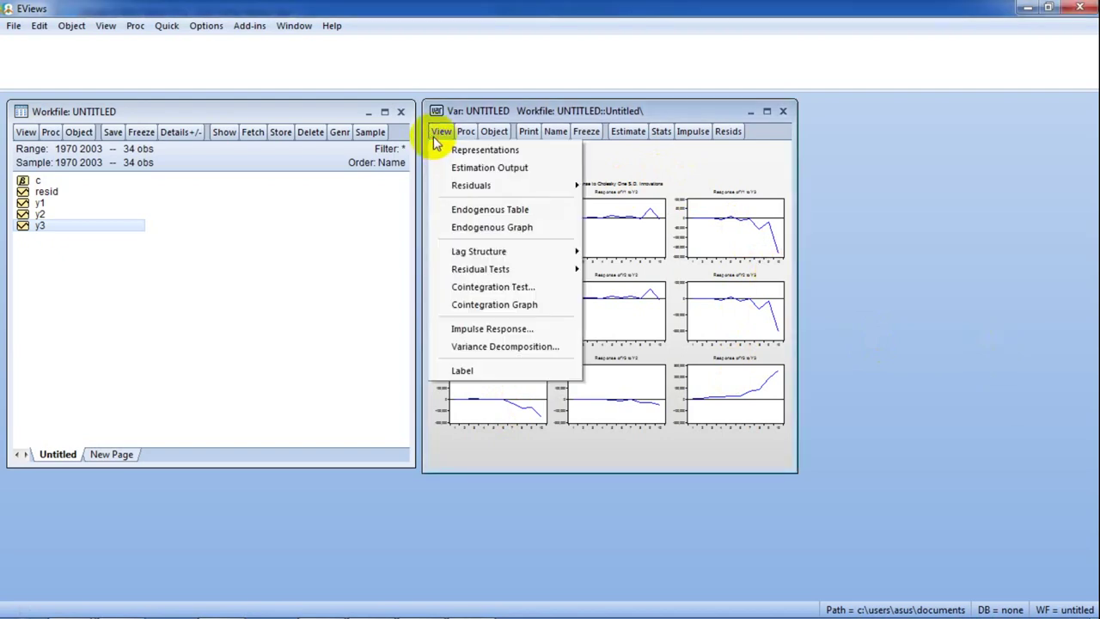
pyautogui.click(472, 353)
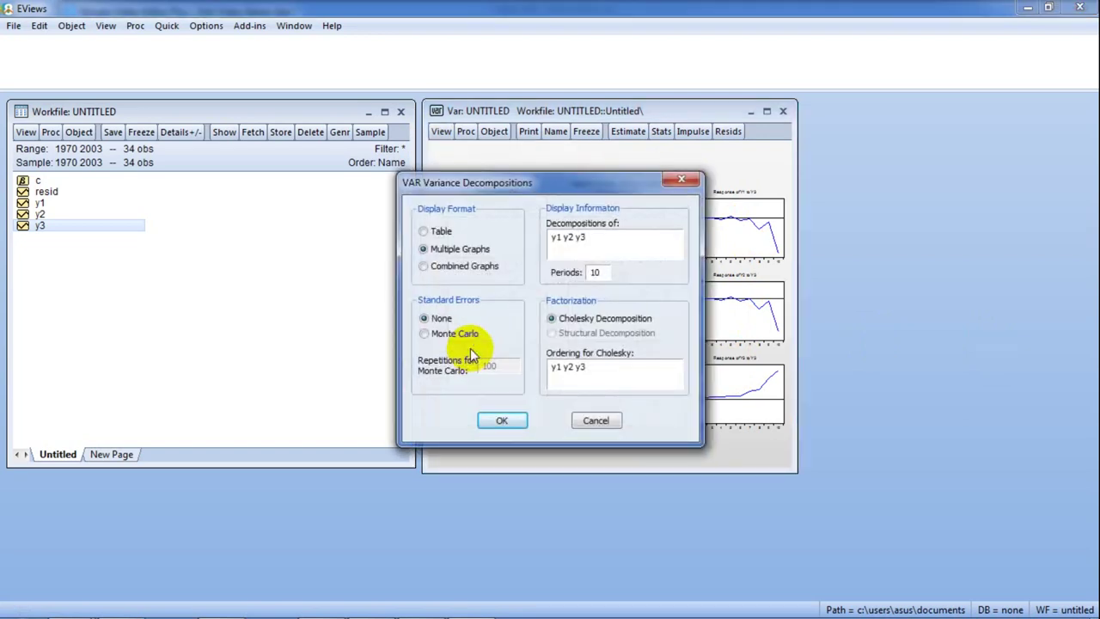
pyautogui.click(443, 232)
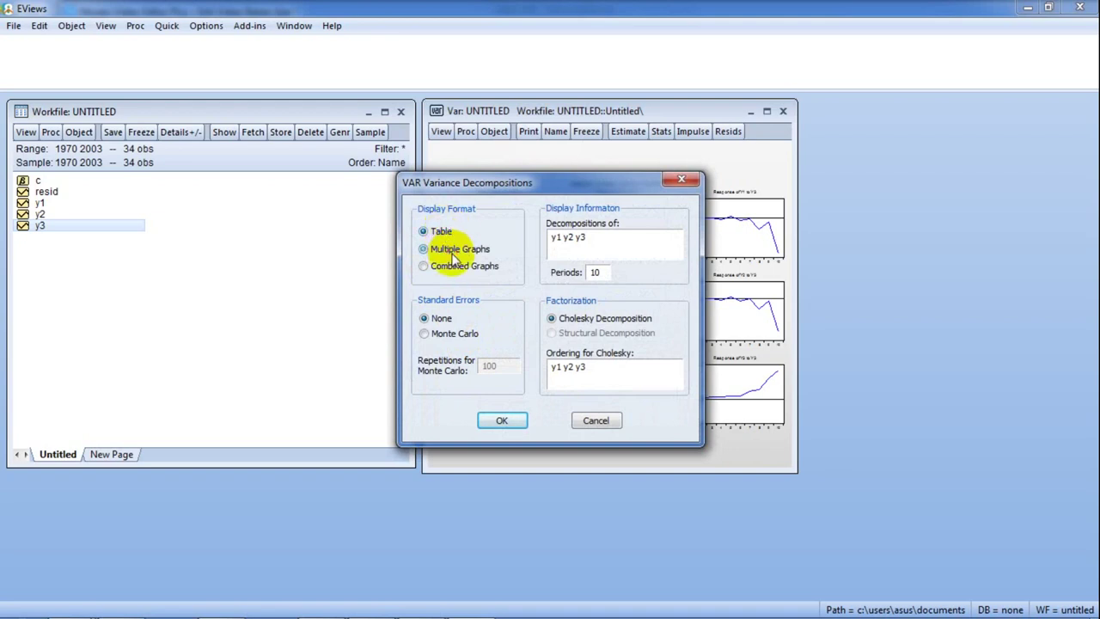
pyautogui.click(453, 251)
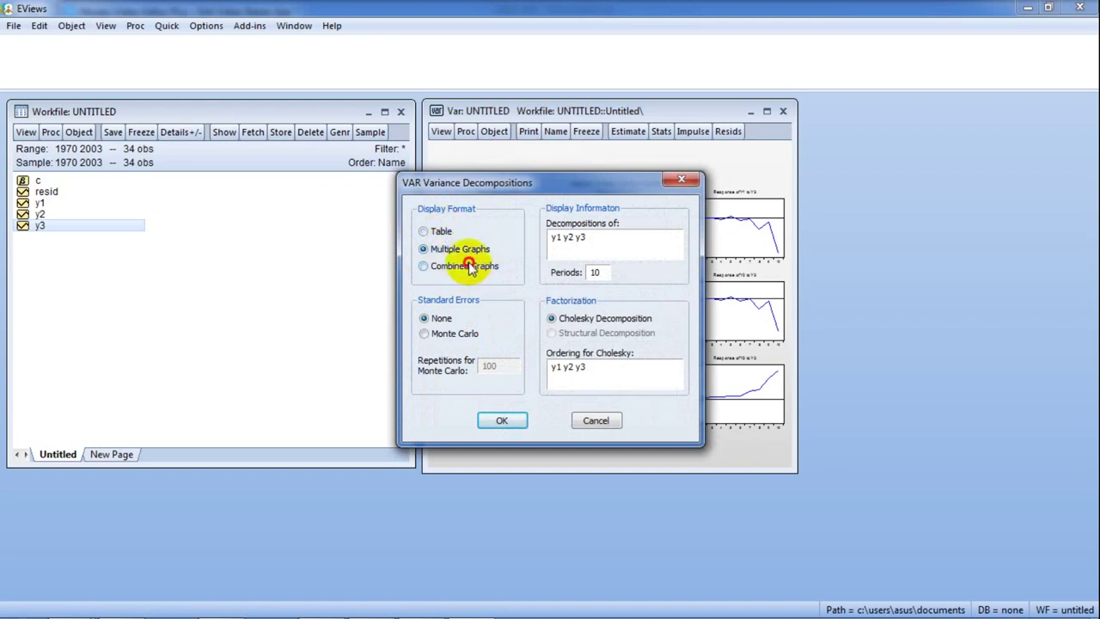
pyautogui.click(471, 267)
pyautogui.click(478, 250)
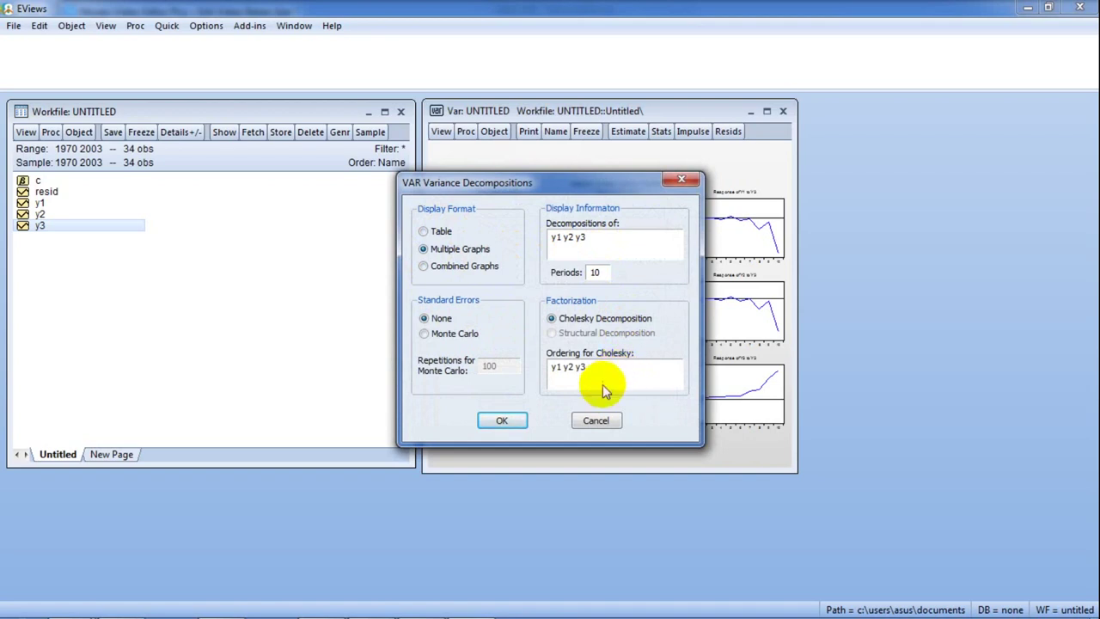
pyautogui.click(505, 422)
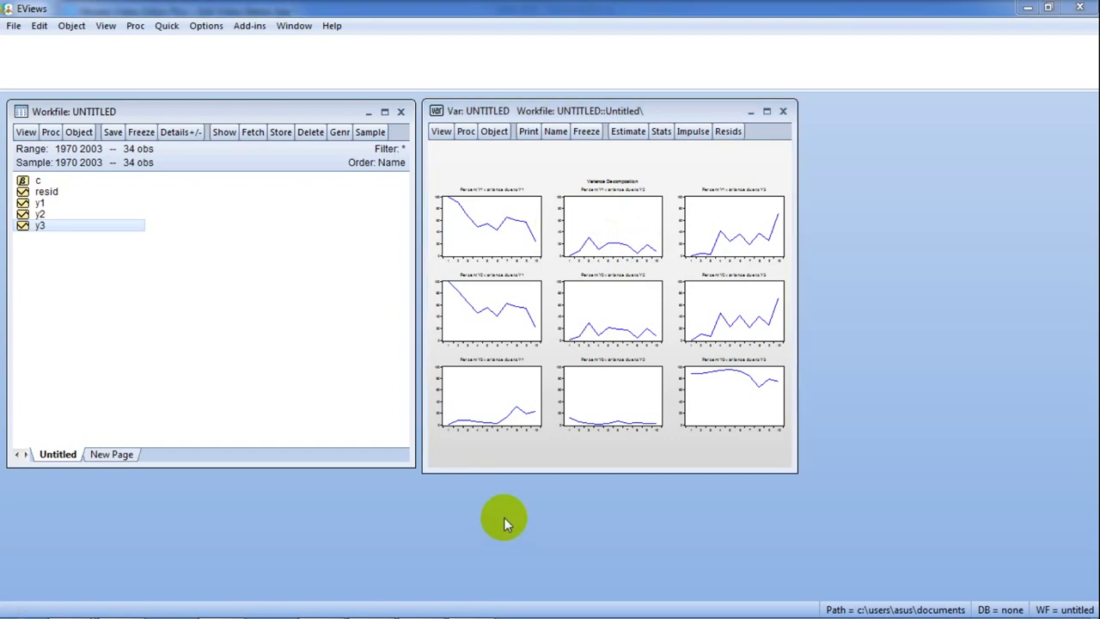
pyautogui.moveTo(526, 411)
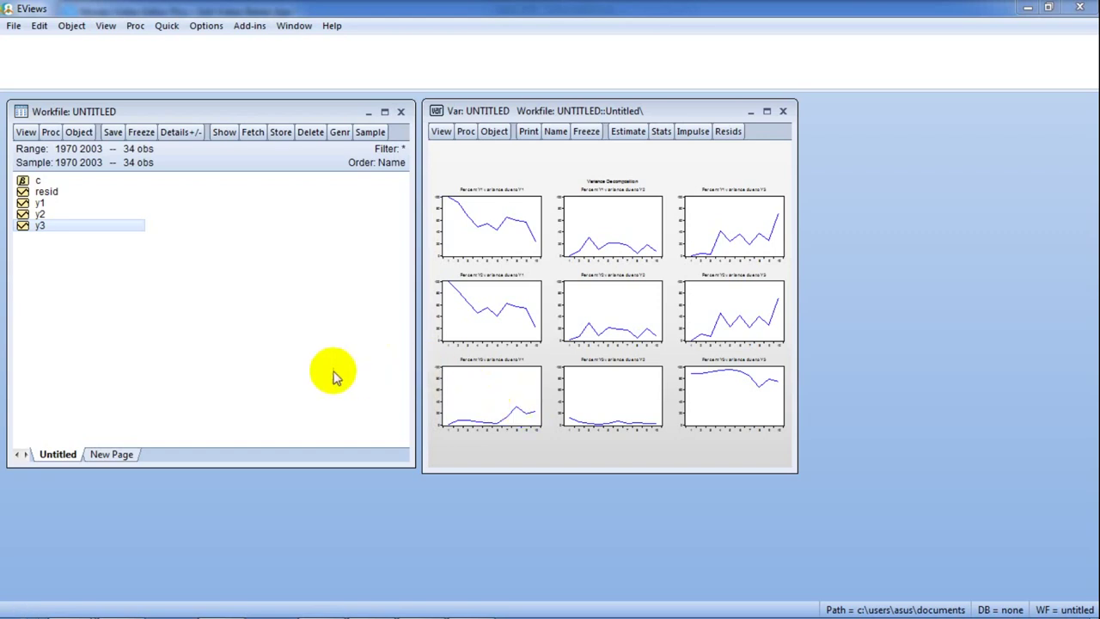
# - Run a Granger causality test on the series y1, y2 and y3 with 2 lags
pyautogui.click(167, 27)
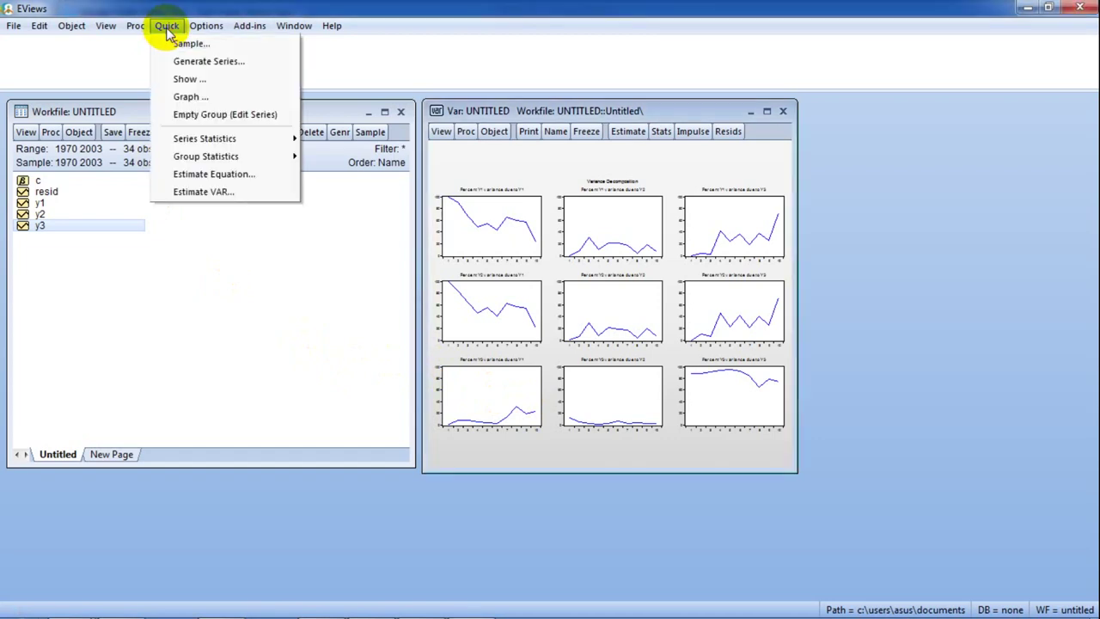
pyautogui.moveTo(197, 160)
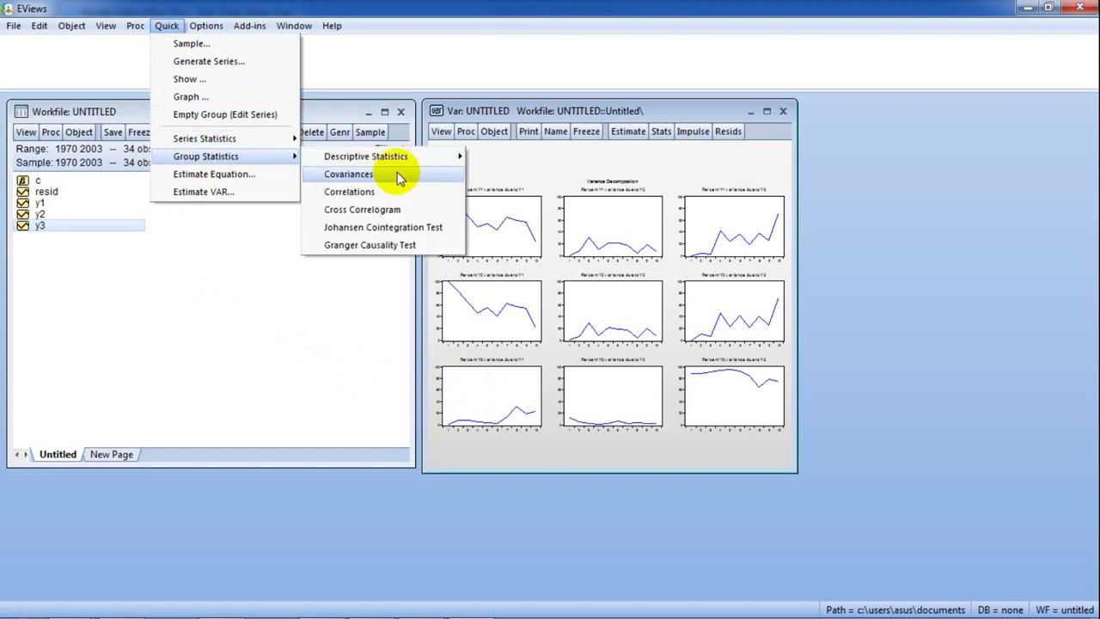
pyautogui.click(422, 246)
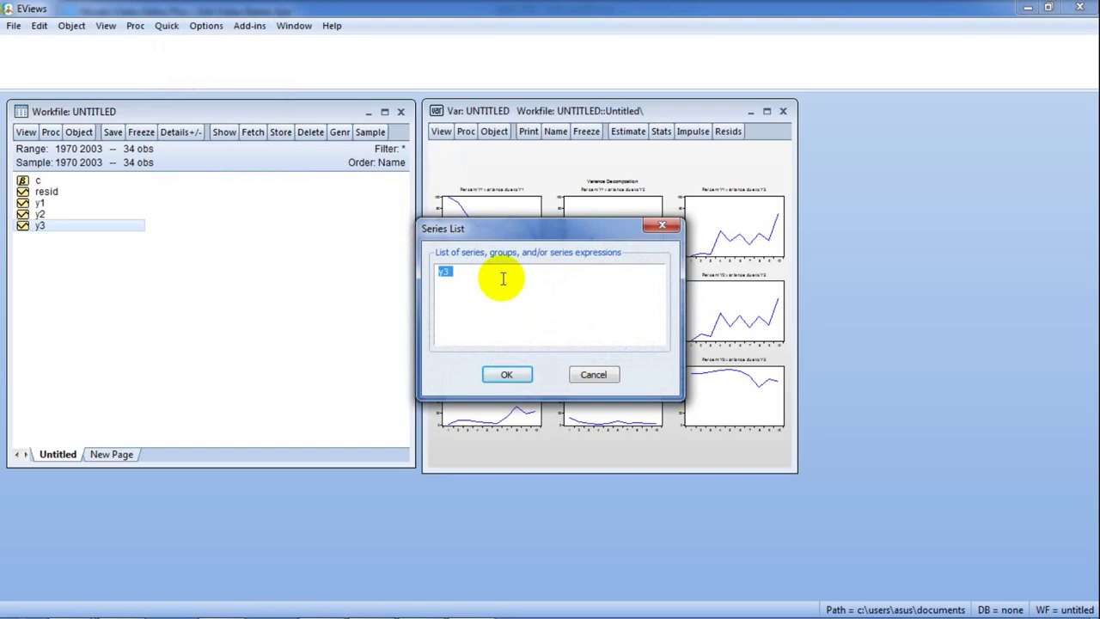
pyautogui.write('y1 y2 y3')
pyautogui.click(591, 282)
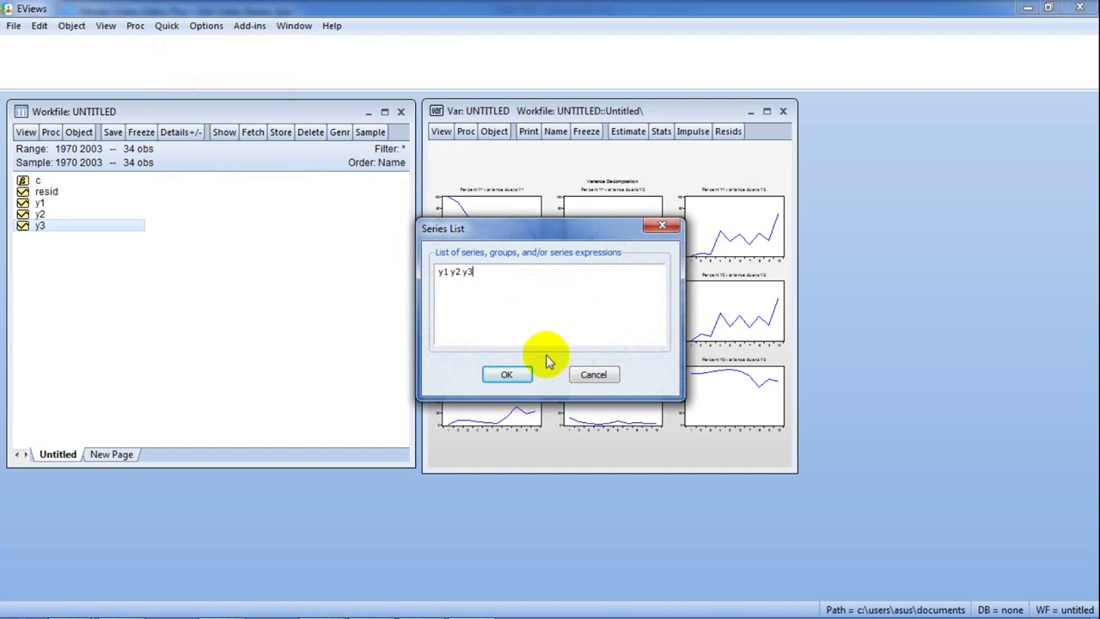
pyautogui.click(513, 375)
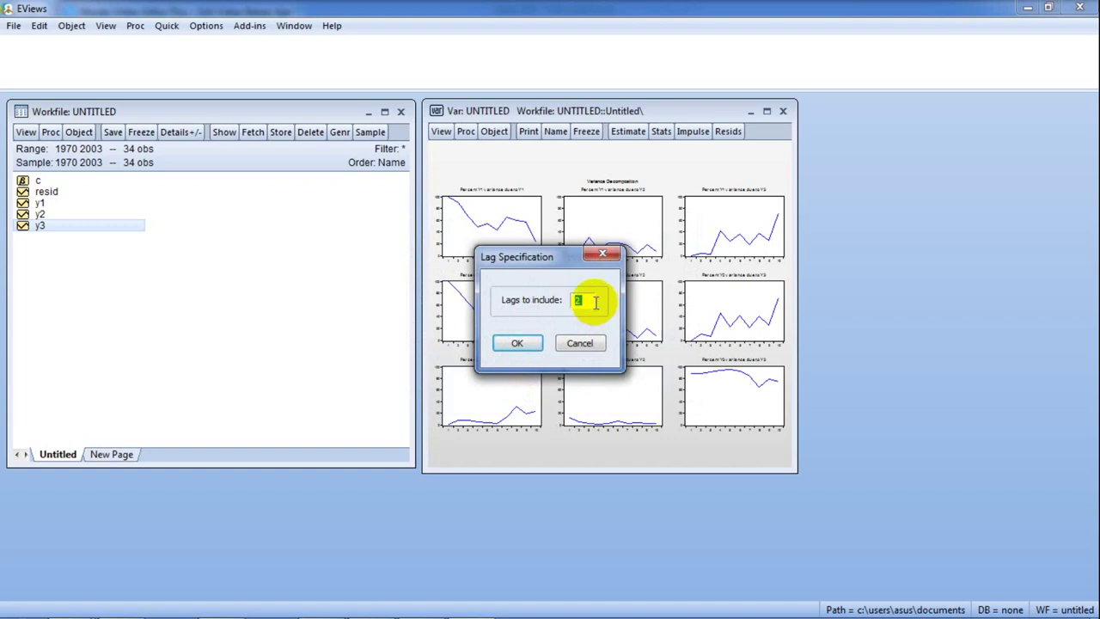
pyautogui.click(519, 344)
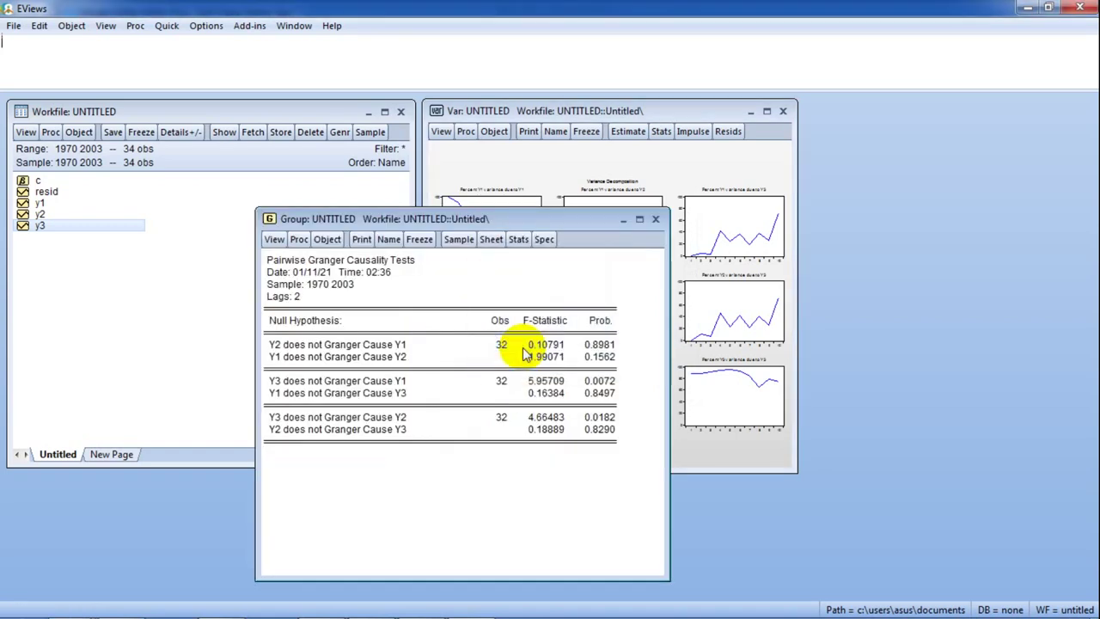